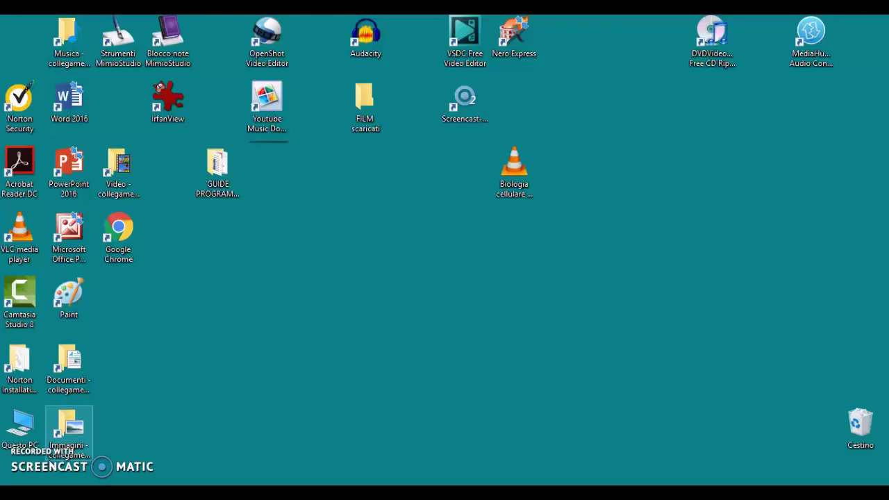
pyautogui.click(34, 292)
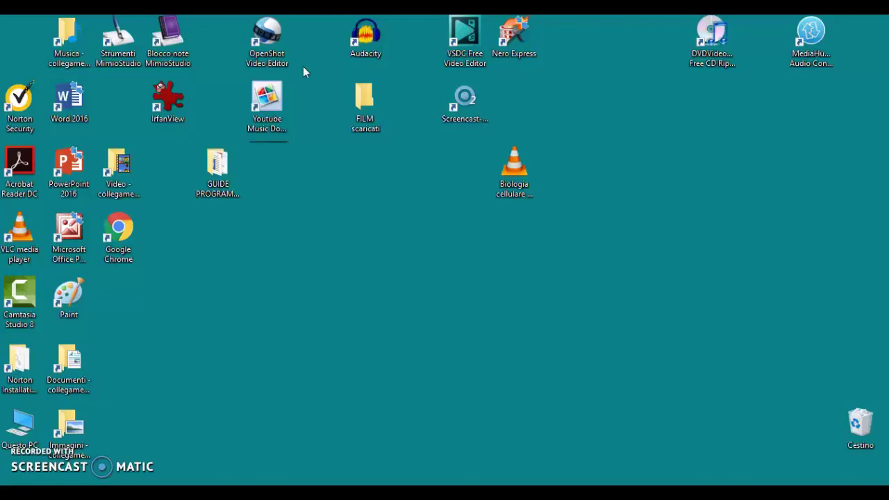
pyautogui.doubleClick(264, 52)
pyautogui.doubleClick(461, 59)
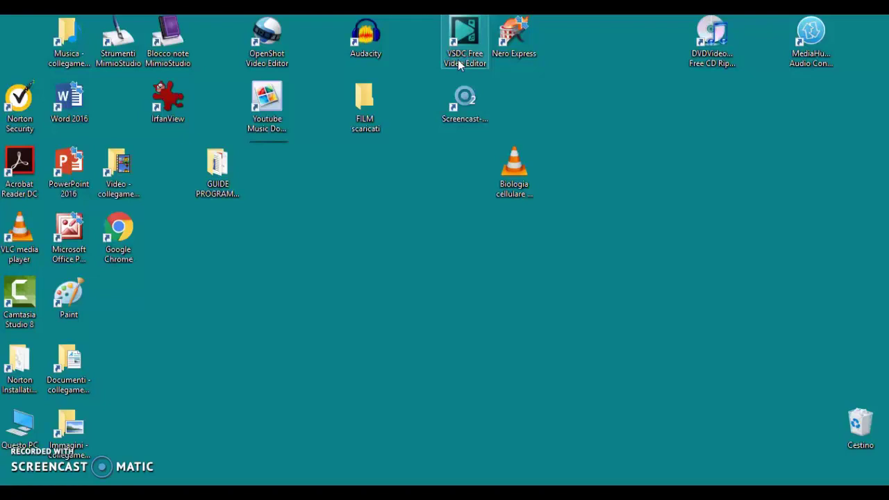
pyautogui.click(532, 89)
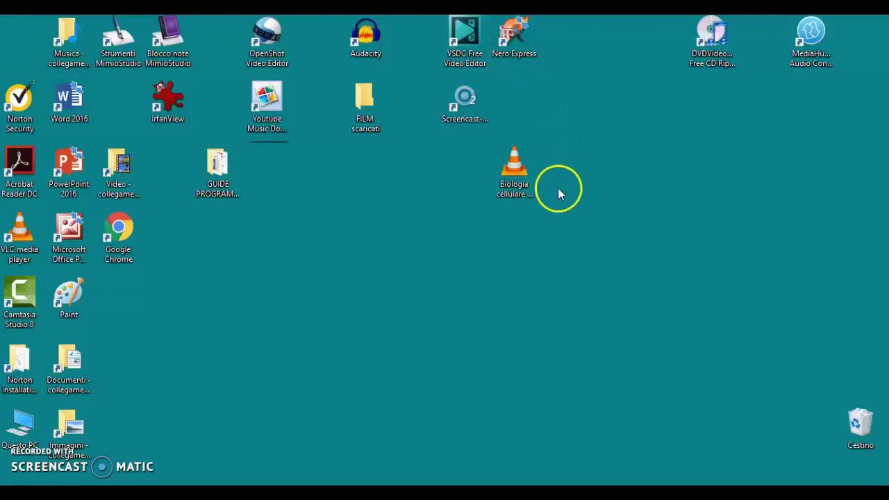
pyautogui.click(514, 192)
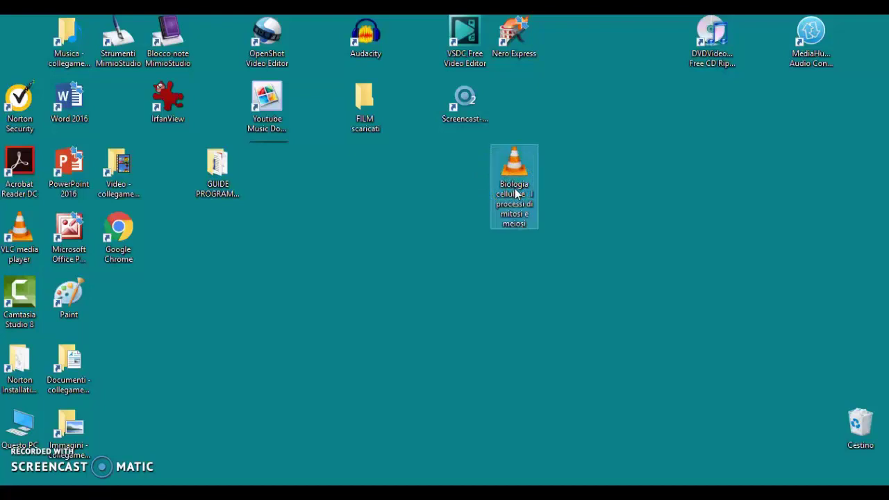
pyautogui.click(446, 205)
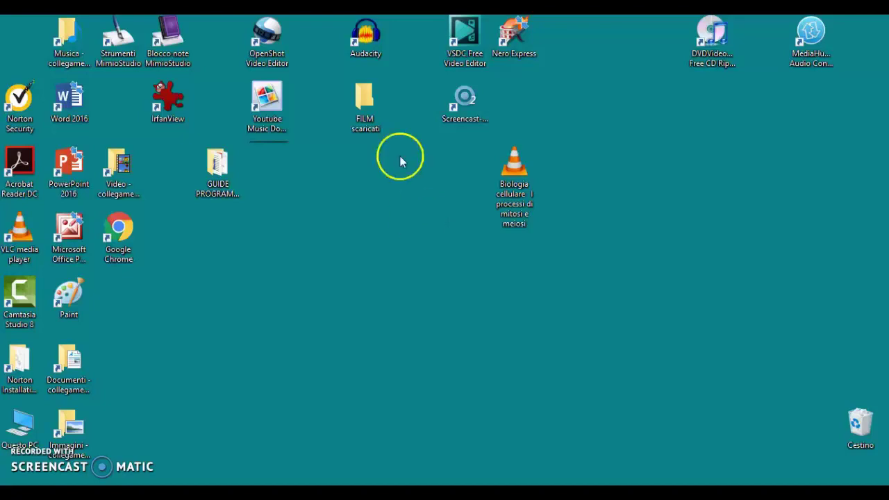
# - Launch VSDC Free Video Editor, dismiss the Pro upgrade offer and start an empty project
pyautogui.click(460, 58)
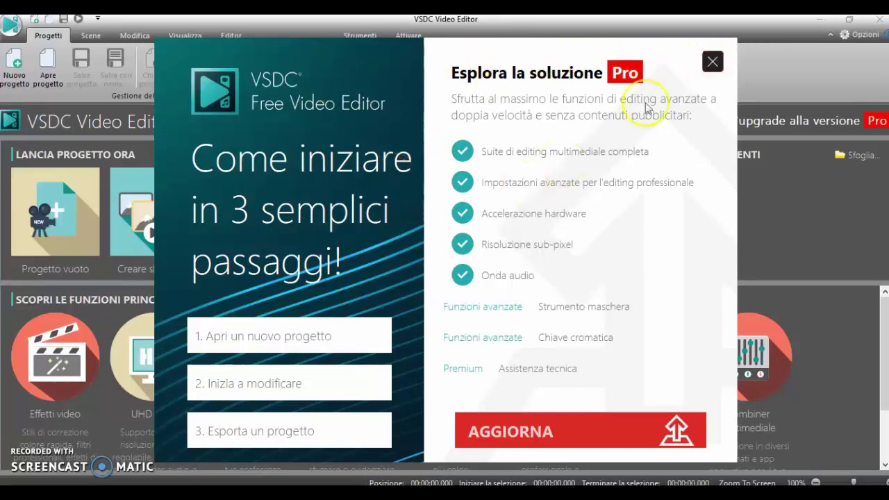
pyautogui.click(713, 62)
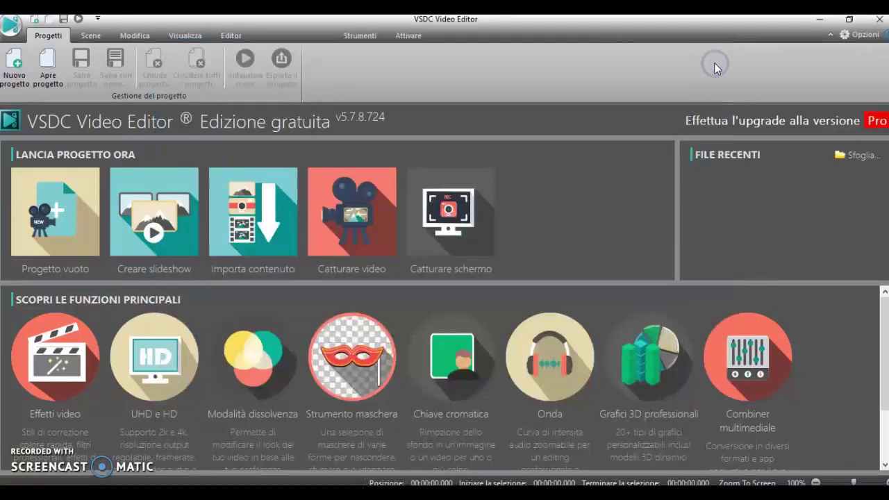
pyautogui.click(53, 207)
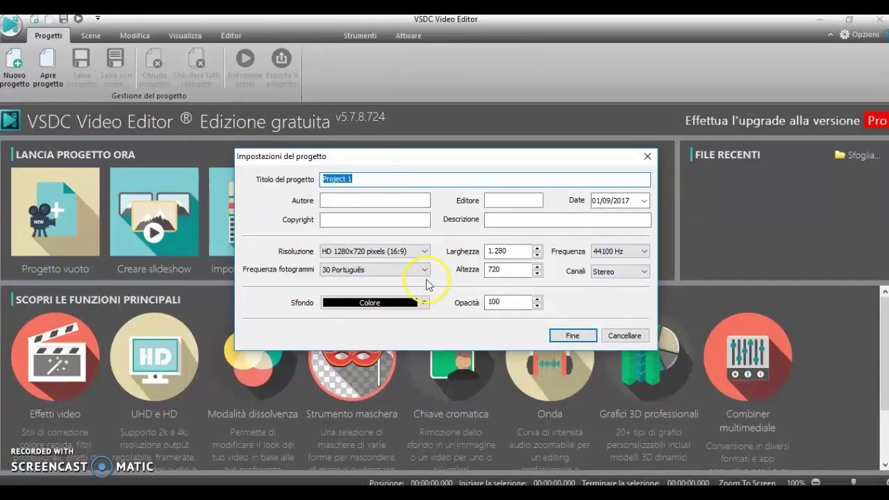
# - Title the project "bozza di prova" and create it with the default resolution, frame rate and audio settings
pyautogui.click(378, 179)
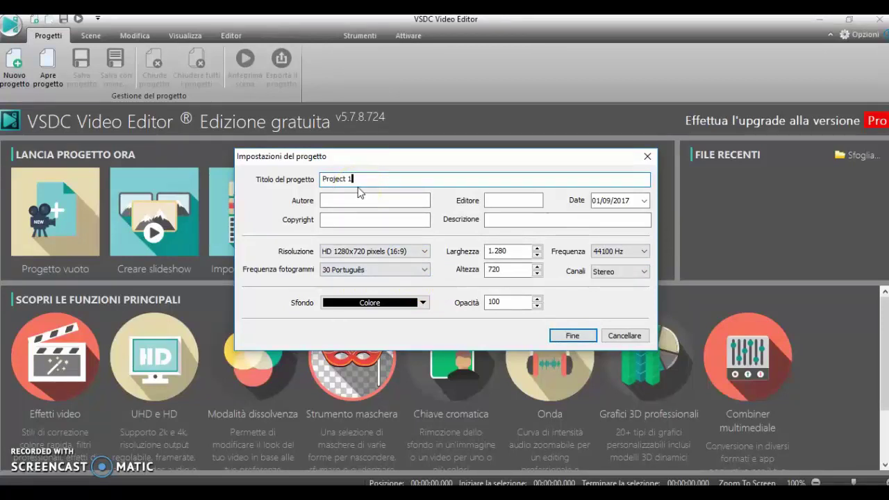
pyautogui.press('BackSpace')
pyautogui.press('BackSpace')
pyautogui.press('BackSpace')
pyautogui.press('BackSpace')
pyautogui.press('BackSpace')
pyautogui.press('BackSpace')
pyautogui.press('BackSpace')
pyautogui.press('BackSpace')
pyautogui.press('BackSpace')
pyautogui.write('bozza di prova')
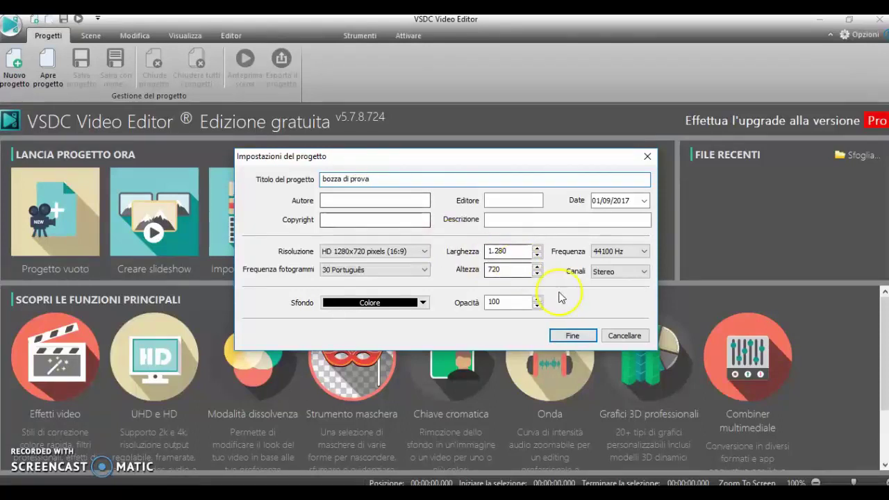
pyautogui.click(571, 335)
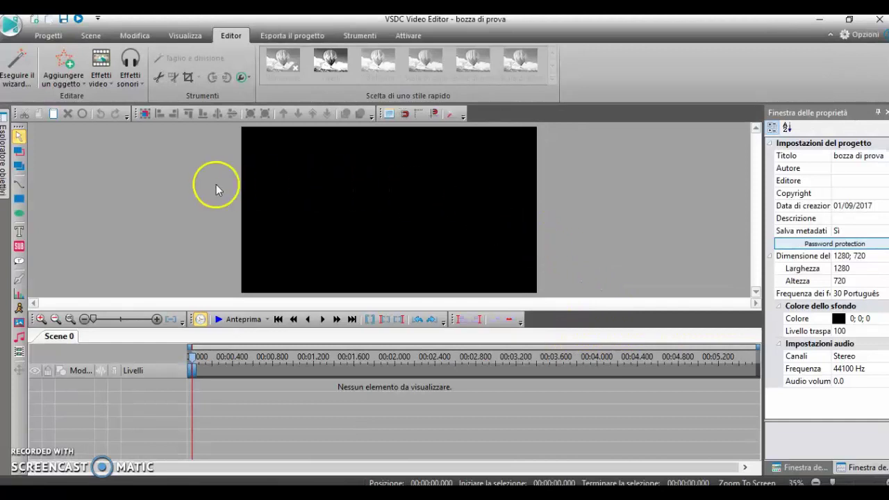
# - Import the video "Biologia cellulare I processi di mitosi e meiosi" from the Desktop, placing it from the cursor position on a new layer
pyautogui.click(18, 354)
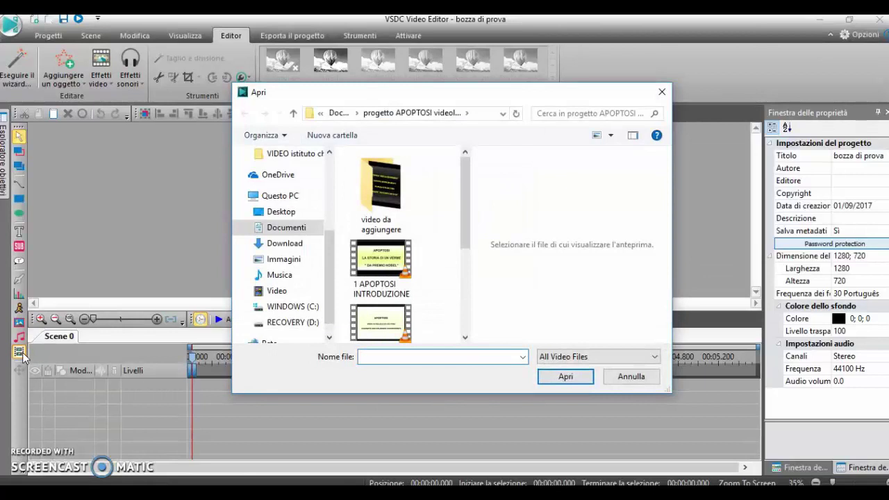
pyautogui.click(288, 212)
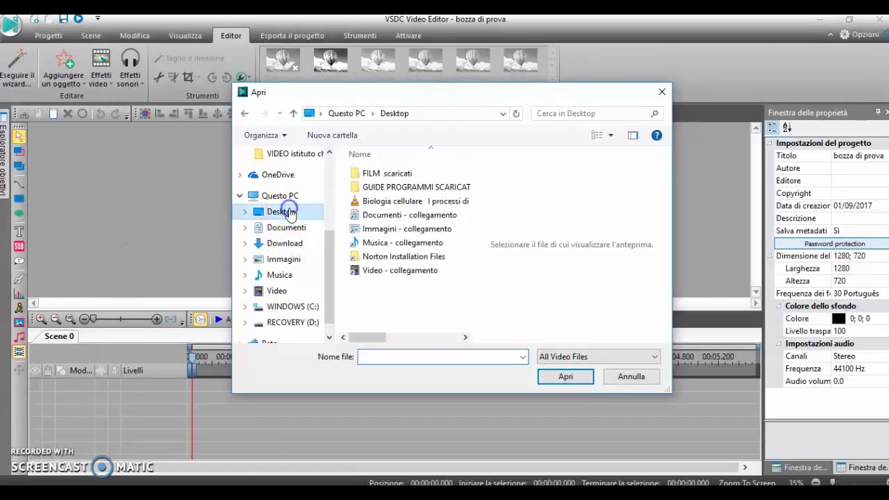
pyautogui.click(406, 203)
pyautogui.click(561, 377)
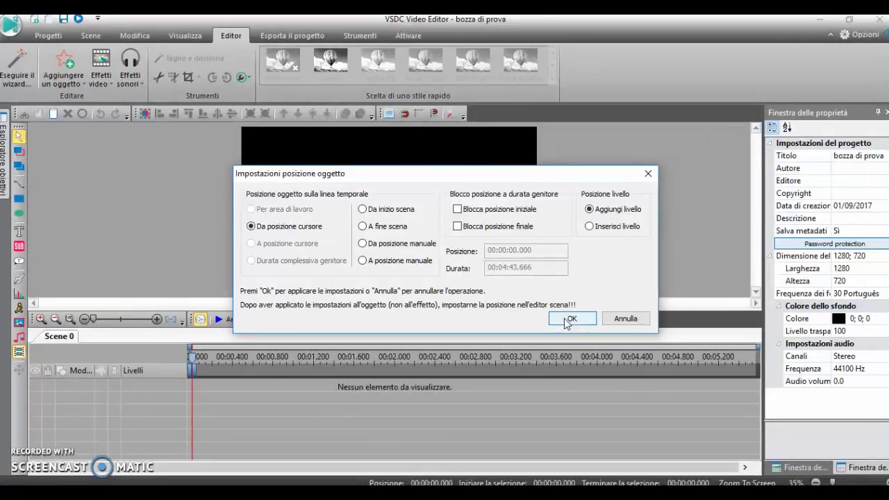
pyautogui.click(566, 321)
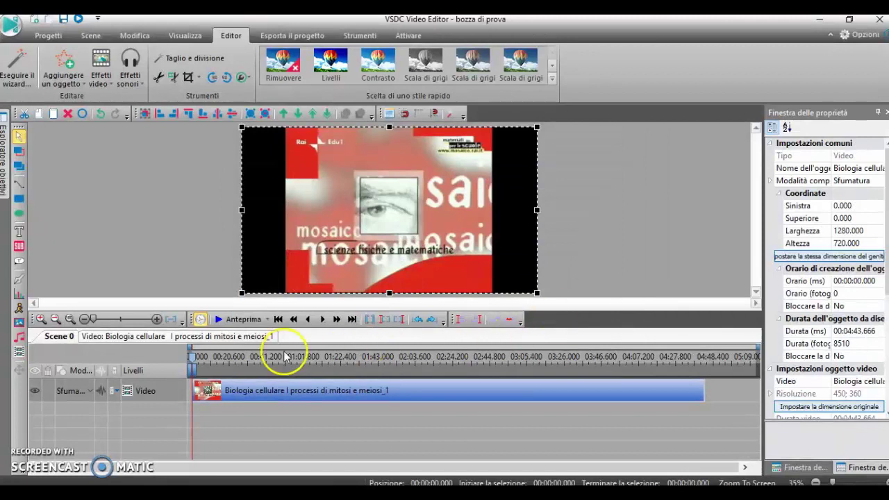
# - Preview the scene with the imported video for about 20 seconds, pause it and close the preview
pyautogui.click(230, 319)
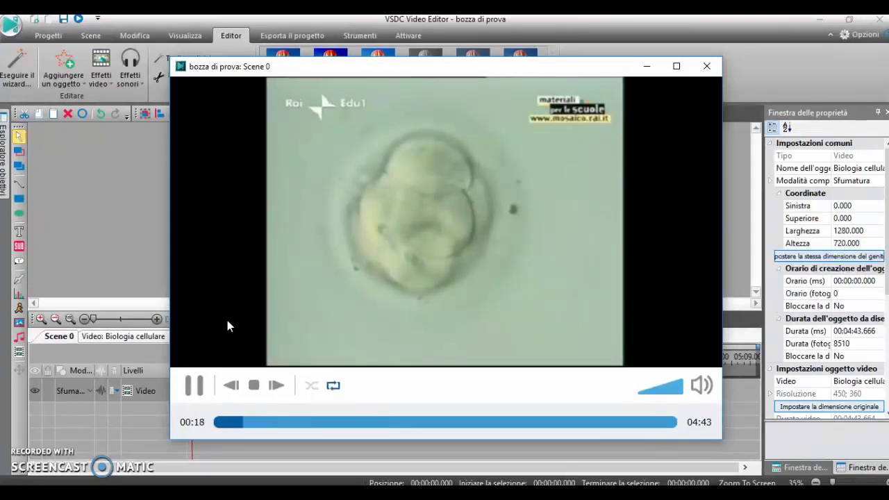
pyautogui.click(195, 386)
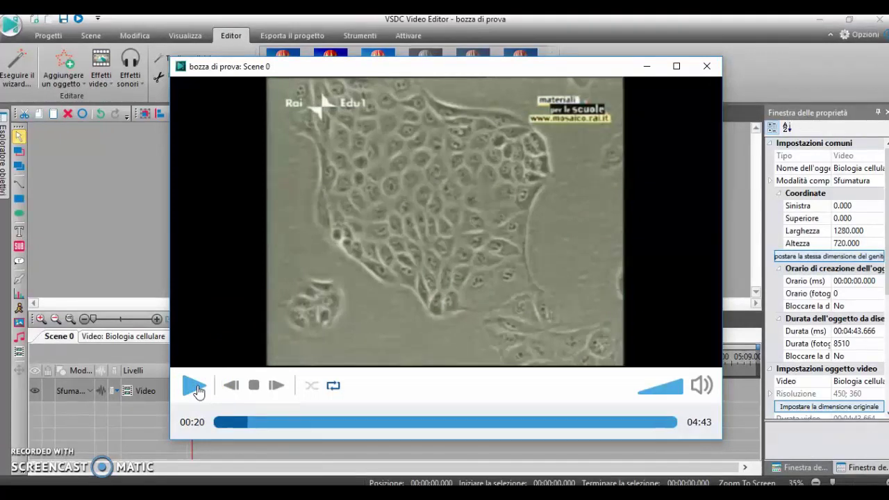
pyautogui.click(417, 198)
pyautogui.click(338, 239)
pyautogui.click(504, 202)
pyautogui.click(706, 68)
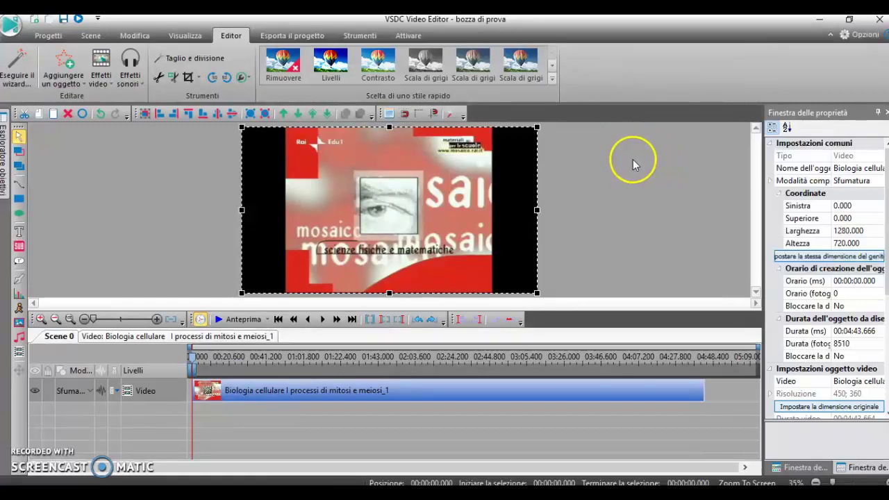
# - Close the object properties window and show it again
pyautogui.scroll(-3, 825, 323)
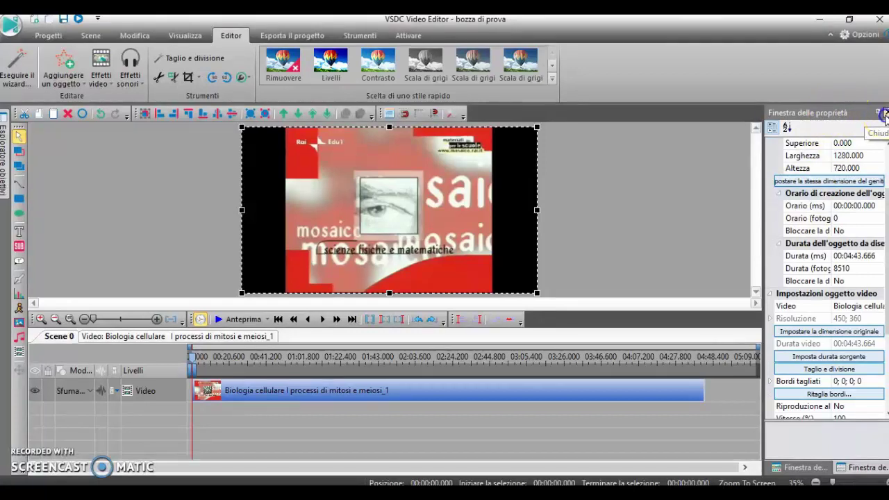
pyautogui.click(886, 112)
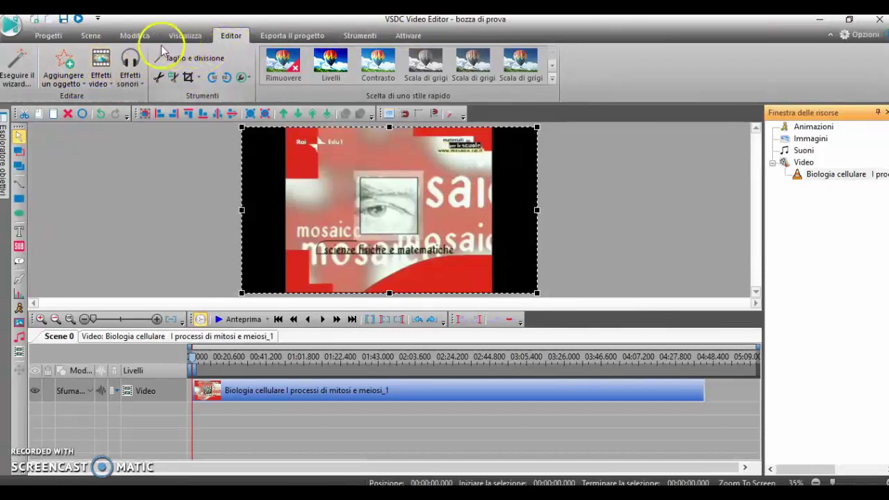
pyautogui.click(180, 35)
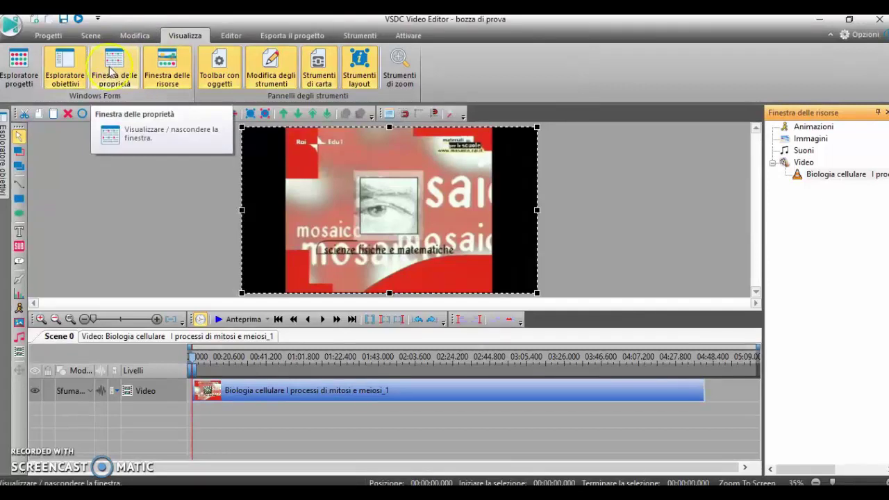
pyautogui.click(171, 67)
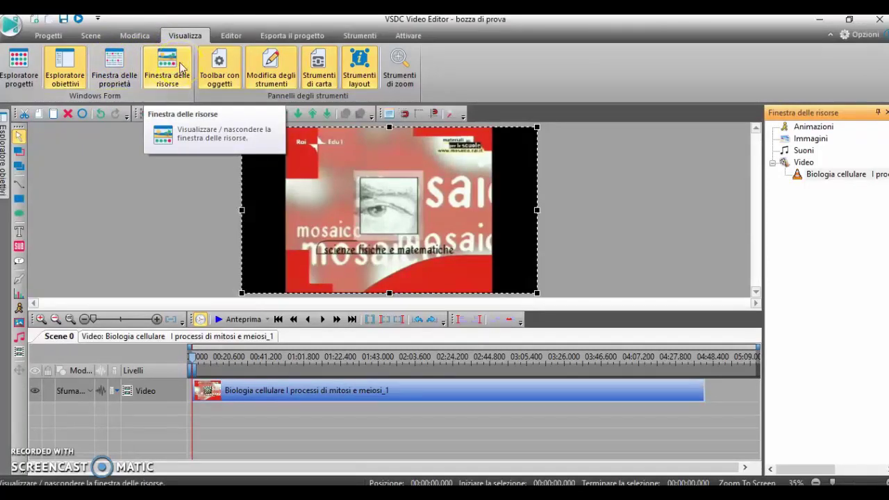
pyautogui.click(118, 73)
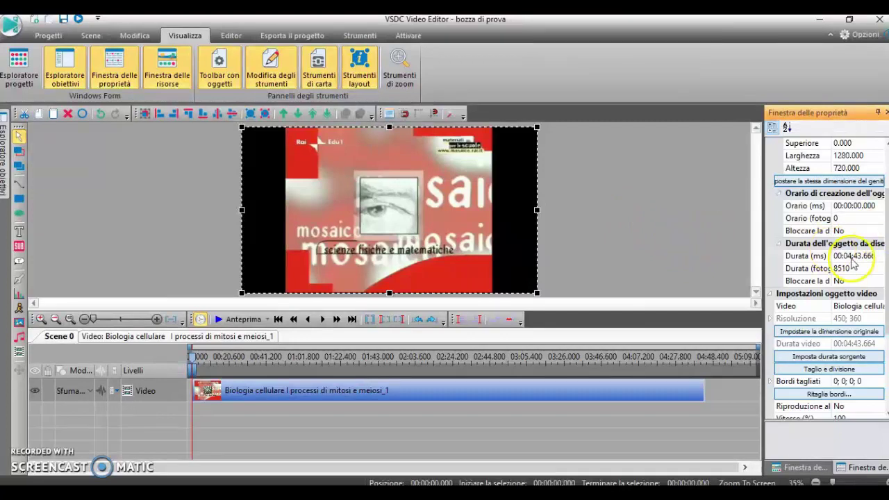
# - Open the video in Taglio e divisione and play it up to about 19.6 seconds
pyautogui.scroll(-1, 861, 257)
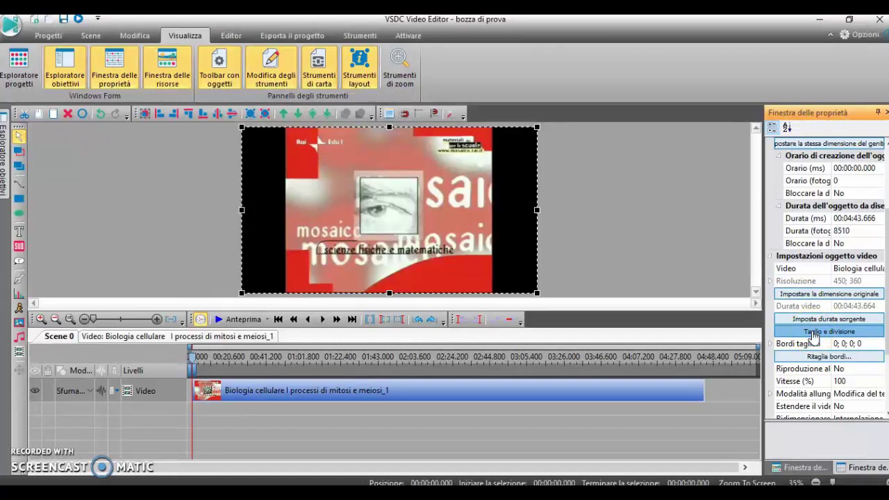
pyautogui.click(813, 333)
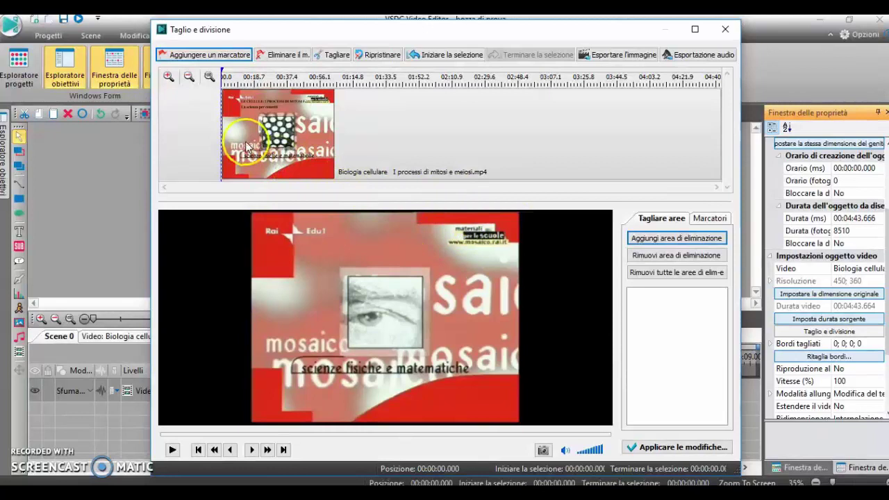
pyautogui.click(172, 451)
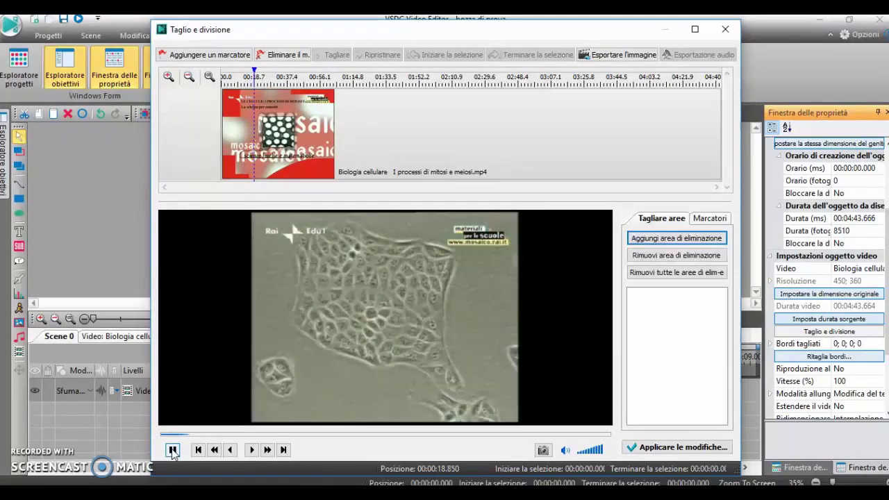
pyautogui.click(173, 450)
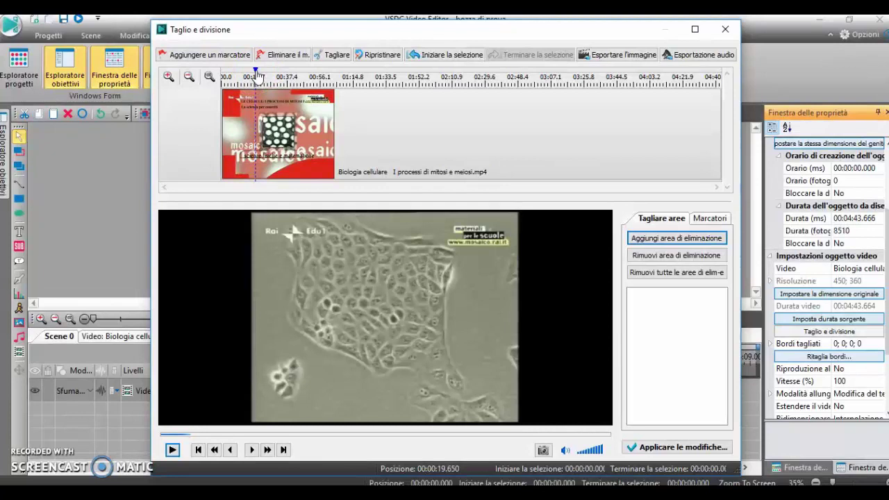
# - Return the playhead to the beginning of the video and set the selection's start point there
pyautogui.moveTo(256, 72); pyautogui.dragTo(219, 74)
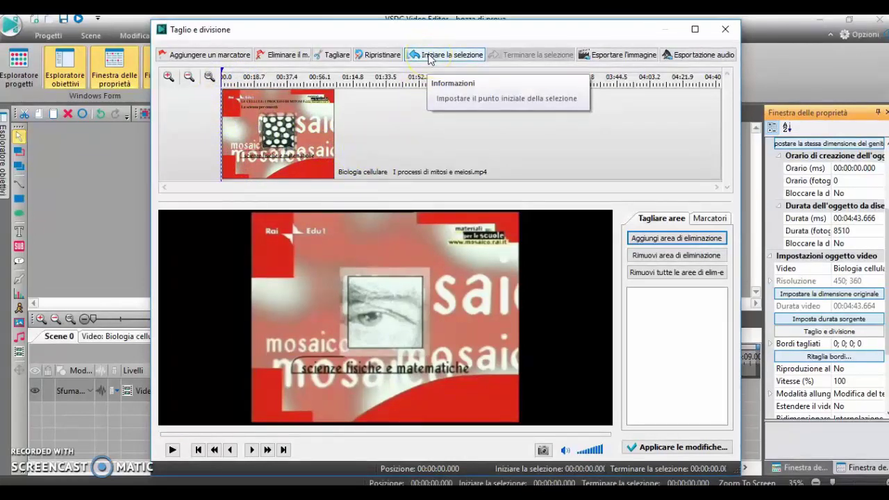
pyautogui.click(429, 56)
pyautogui.click(226, 76)
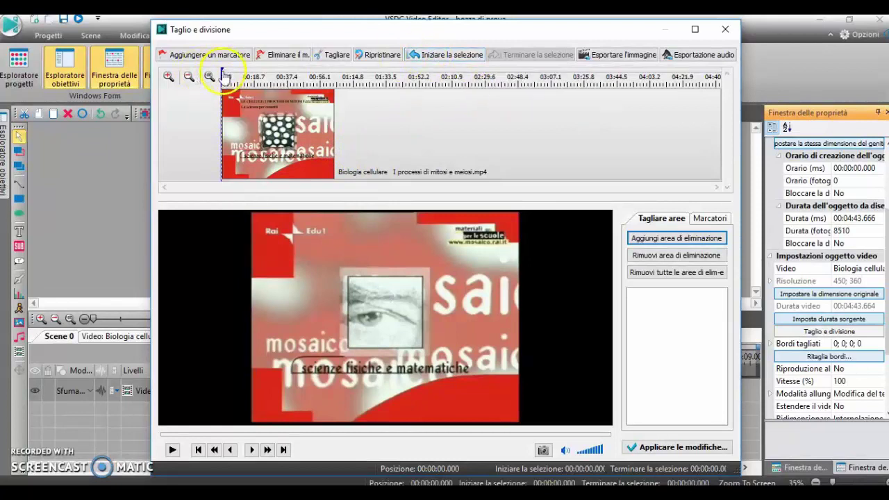
pyautogui.click(421, 55)
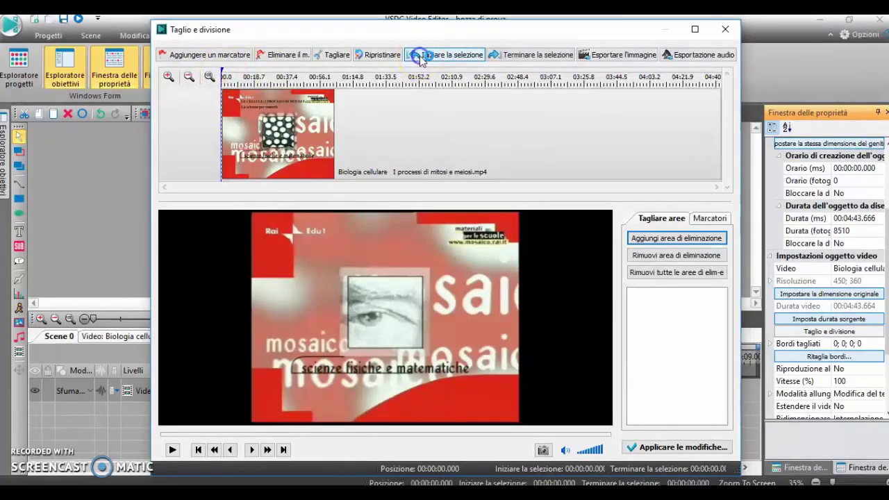
pyautogui.click(421, 57)
pyautogui.click(221, 75)
pyautogui.click(222, 74)
# - Scrub and play the opening of the video, return to 00:00:00.000 and set the selection's start point again
pyautogui.moveTo(222, 73); pyautogui.dragTo(251, 75)
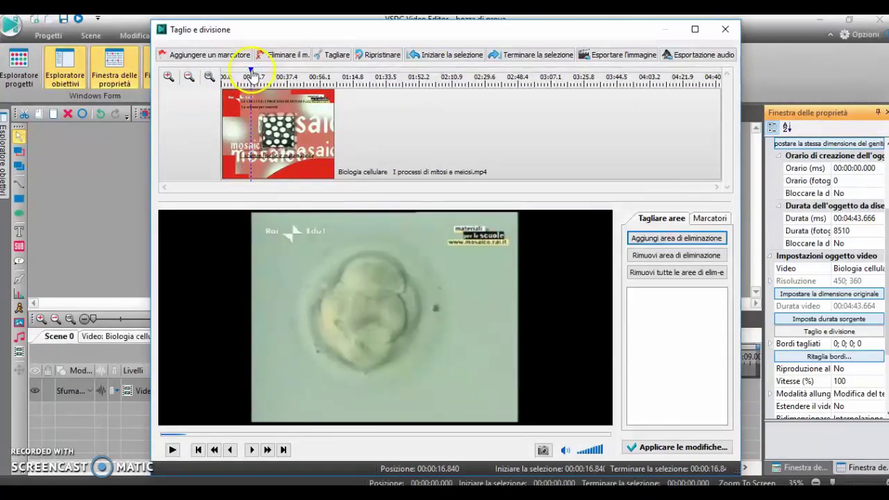
pyautogui.moveTo(251, 74); pyautogui.dragTo(219, 81)
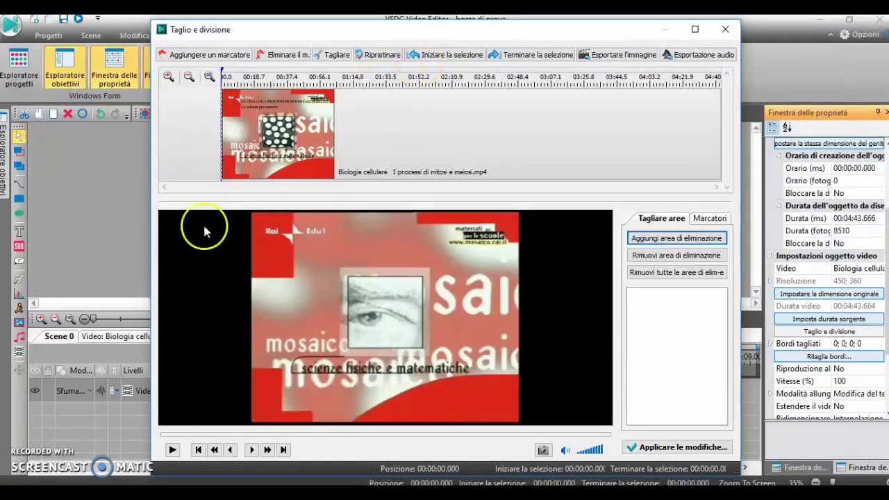
pyautogui.click(172, 450)
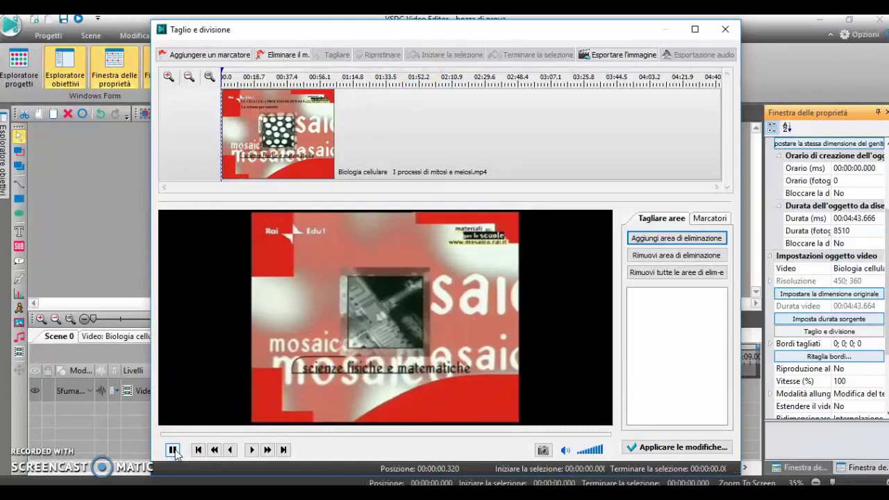
pyautogui.click(172, 450)
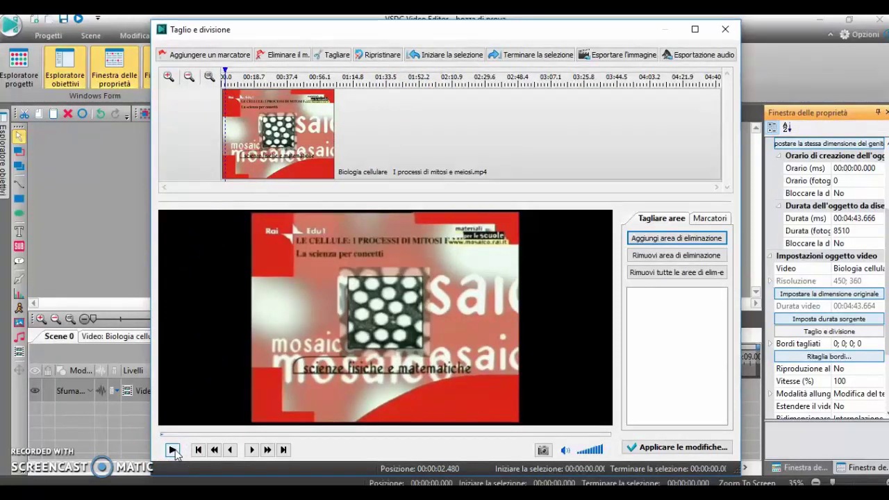
pyautogui.click(218, 73)
pyautogui.click(430, 54)
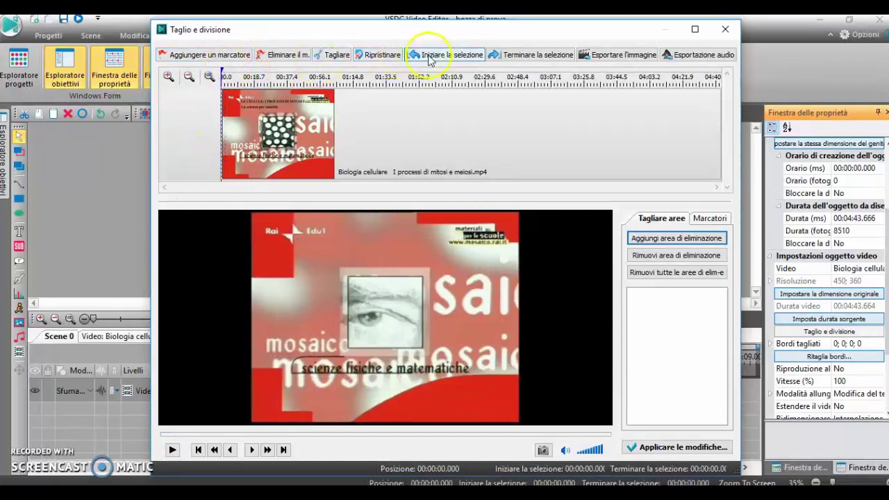
# - Play the video from the beginning and pause it at 00:00:19.610
pyautogui.click(173, 450)
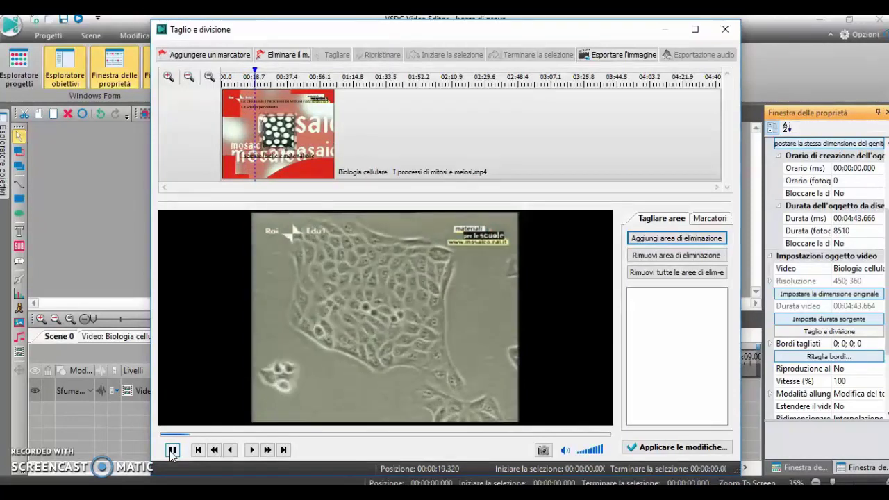
pyautogui.click(172, 450)
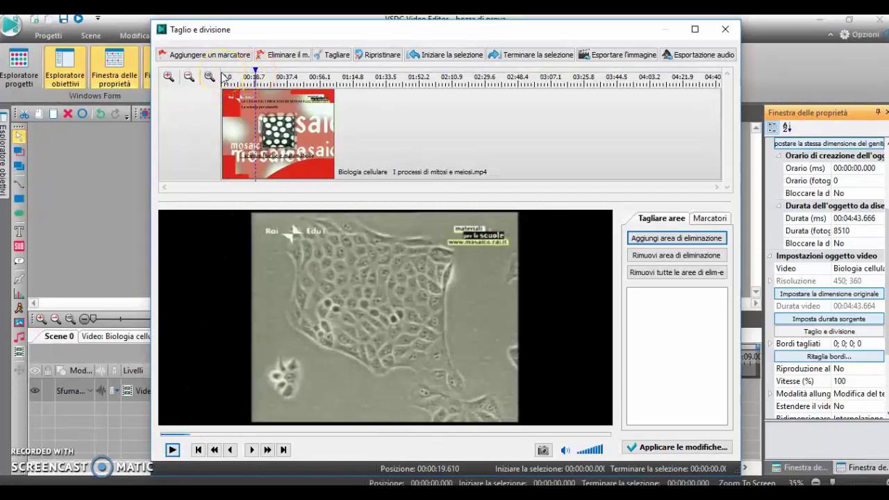
pyautogui.moveTo(224, 76); pyautogui.dragTo(255, 78)
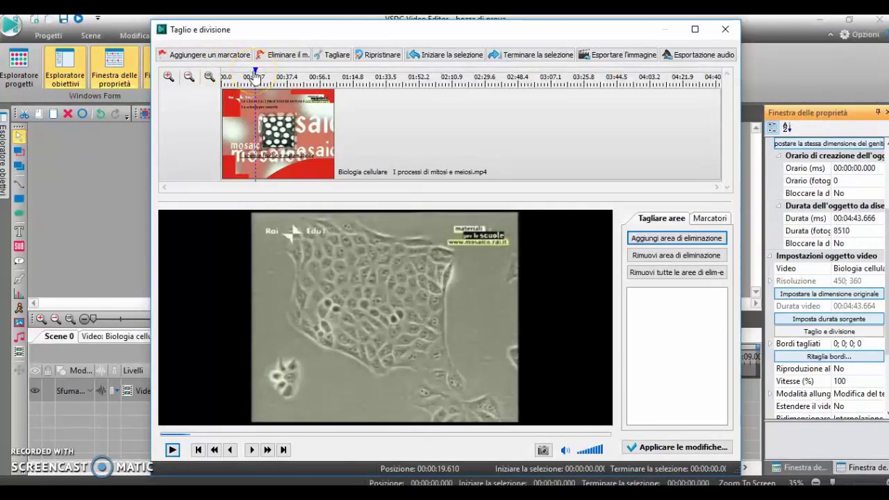
pyautogui.click(219, 75)
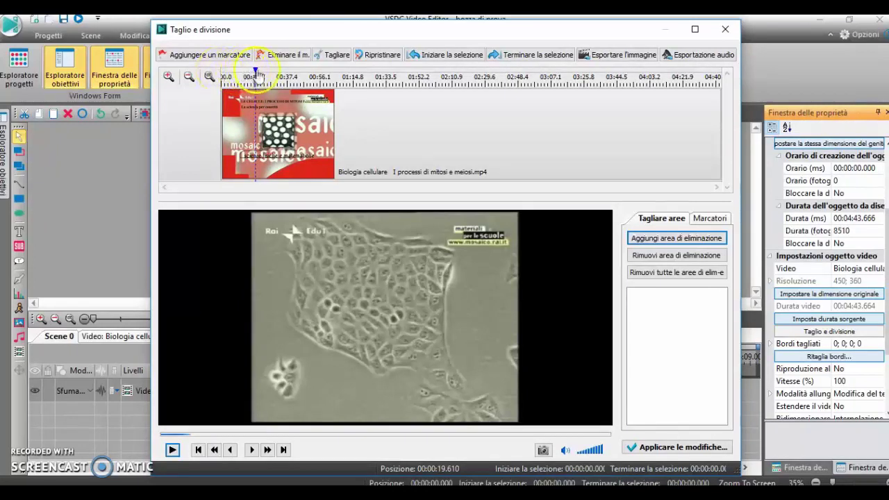
# - End the selection at the playhead and add the opening 00:00:00.000 - 00:00:19.610 as a deletion area
pyautogui.click(521, 55)
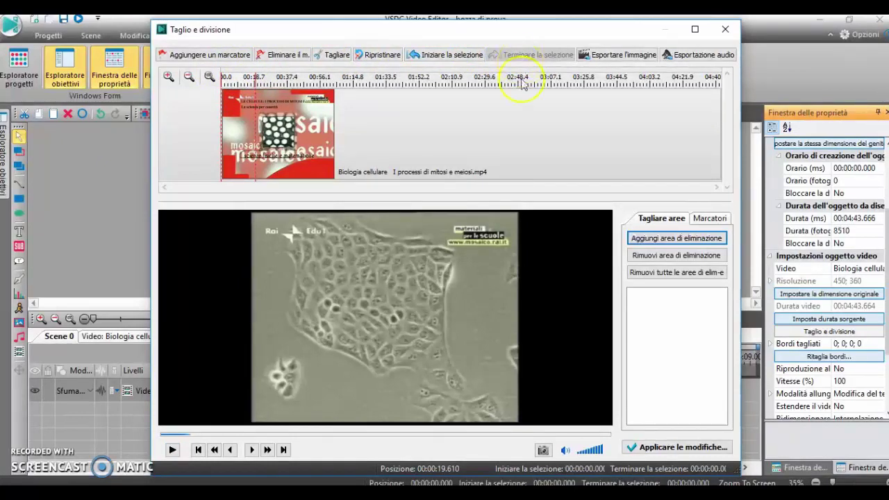
pyautogui.click(653, 239)
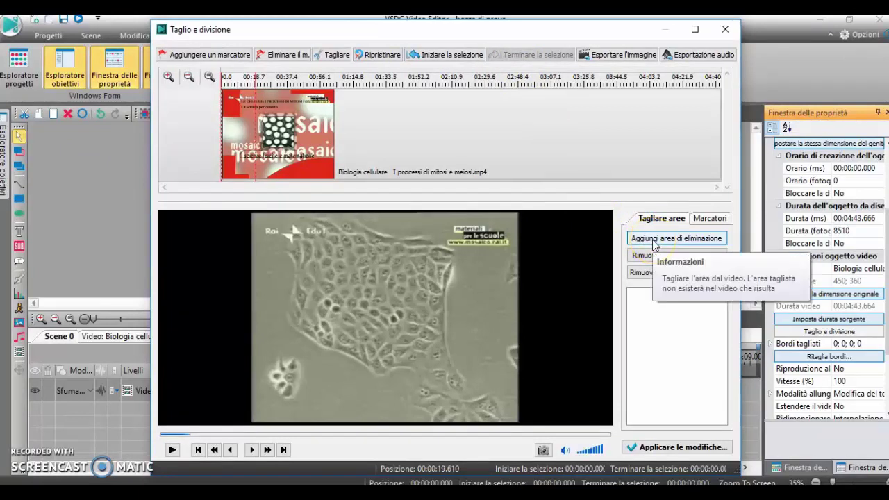
pyautogui.click(653, 240)
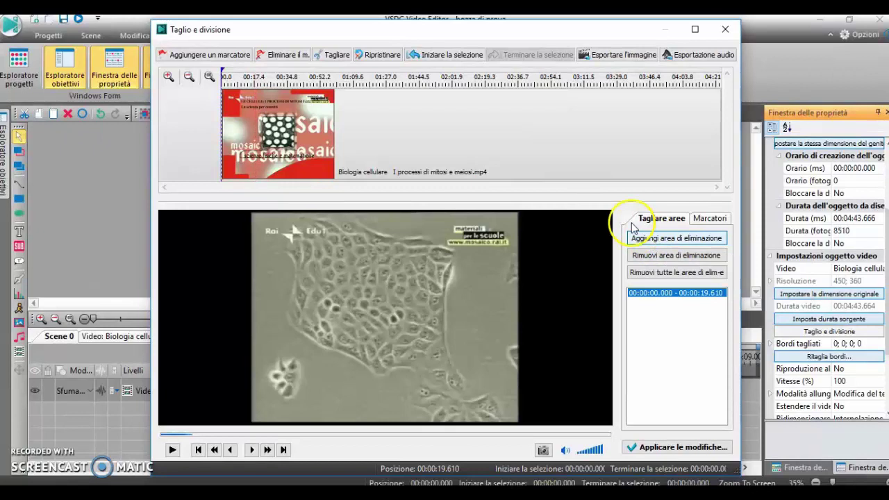
# - Play the remaining video, return to about 4.6 seconds, then play on and pause at 00:00:06.510
pyautogui.click(445, 54)
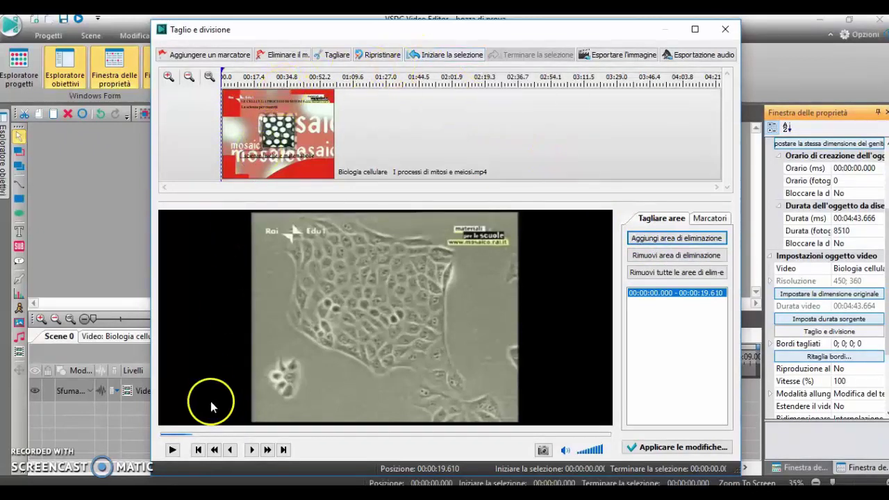
pyautogui.click(173, 450)
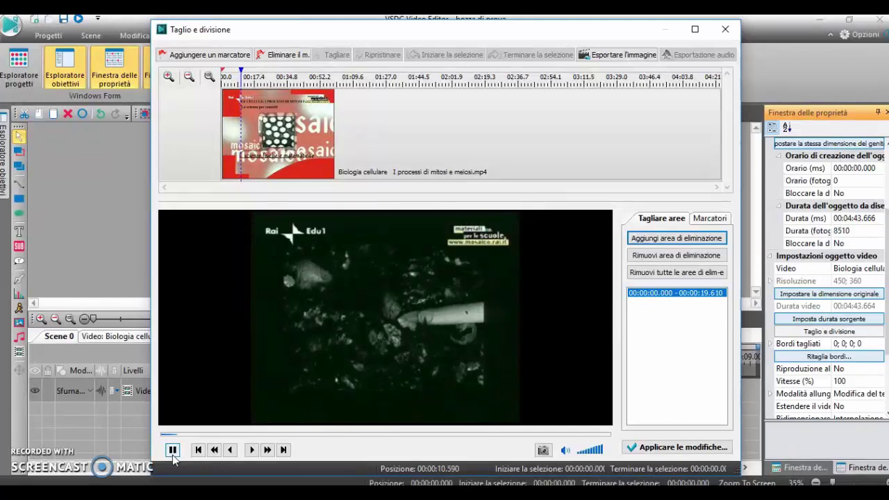
pyautogui.click(172, 449)
pyautogui.click(328, 212)
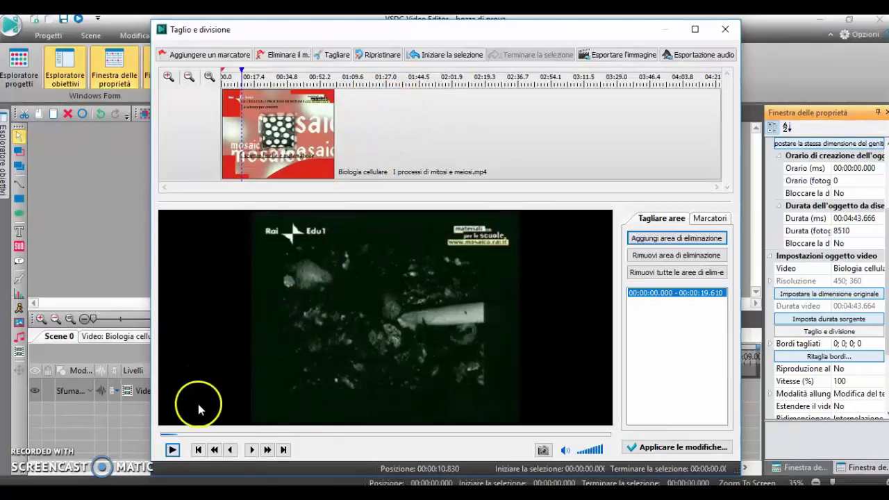
pyautogui.moveTo(178, 436); pyautogui.dragTo(168, 436)
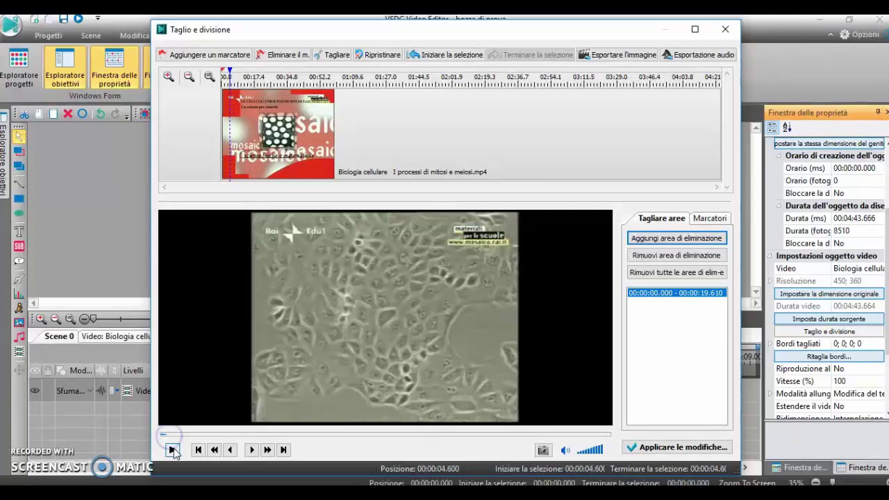
pyautogui.click(173, 450)
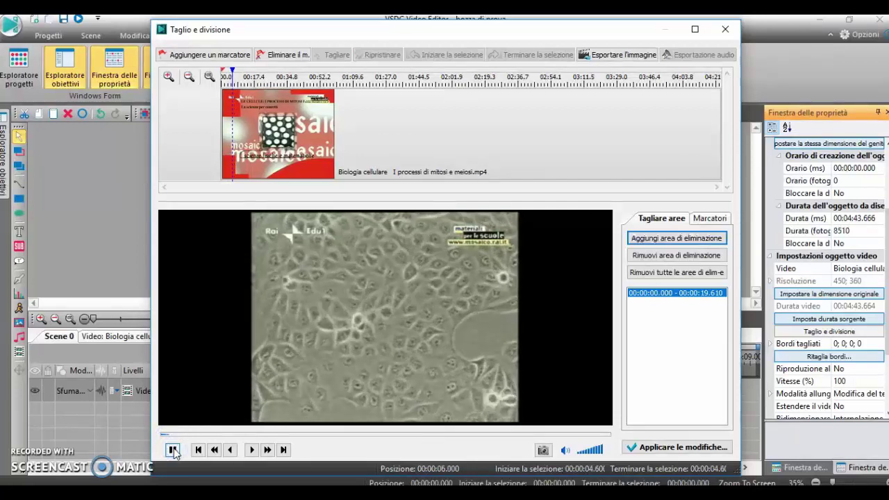
pyautogui.click(173, 450)
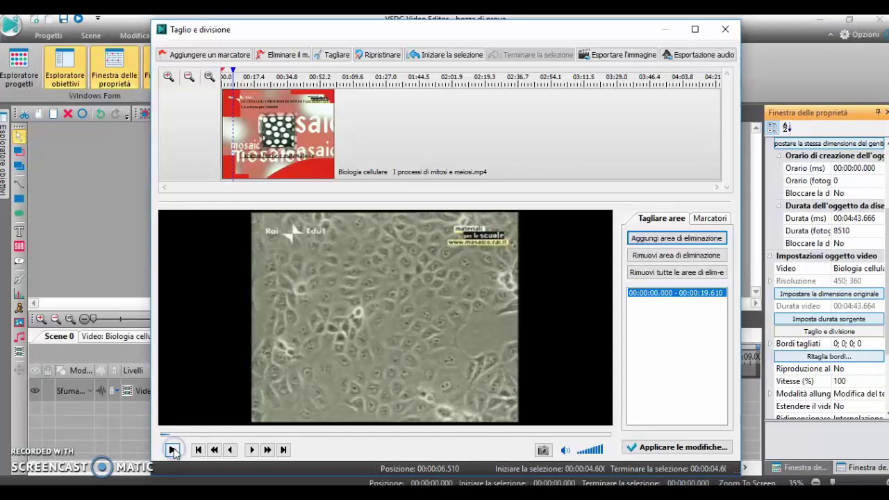
# - Select from 00:00:06.510 to the end of the remaining video and add that range as a second deletion area
pyautogui.click(420, 55)
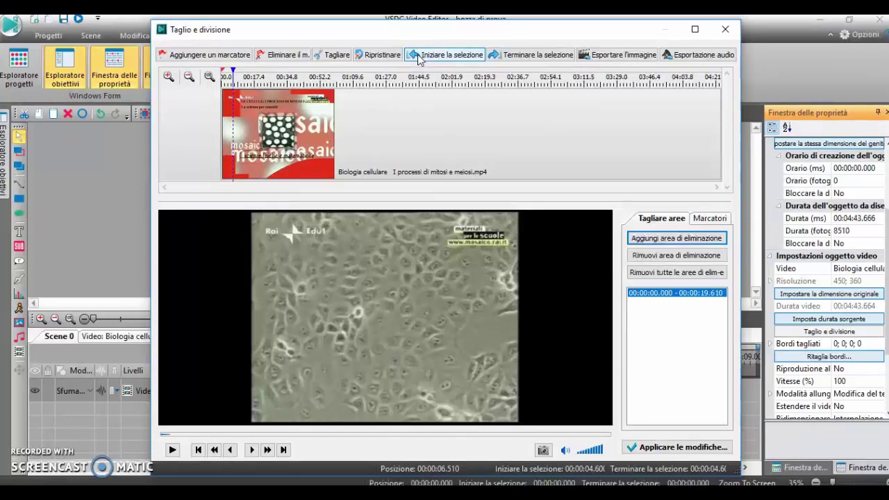
pyautogui.click(235, 77)
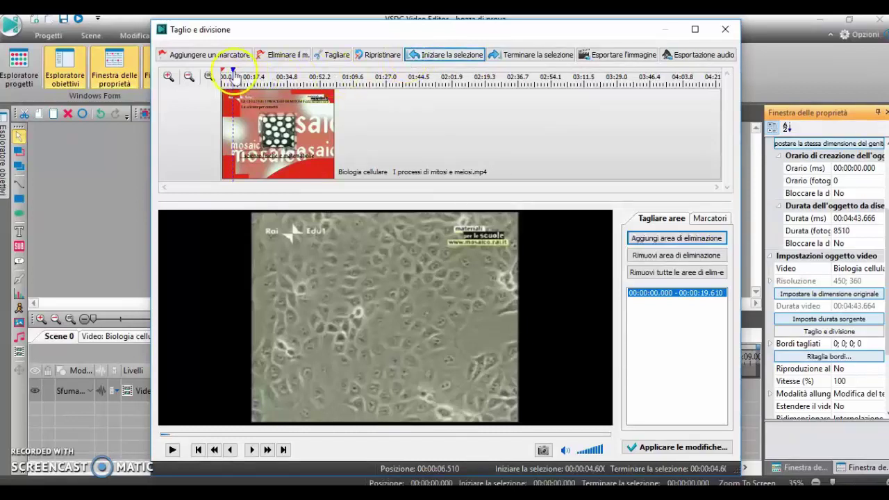
pyautogui.moveTo(235, 75); pyautogui.dragTo(726, 83)
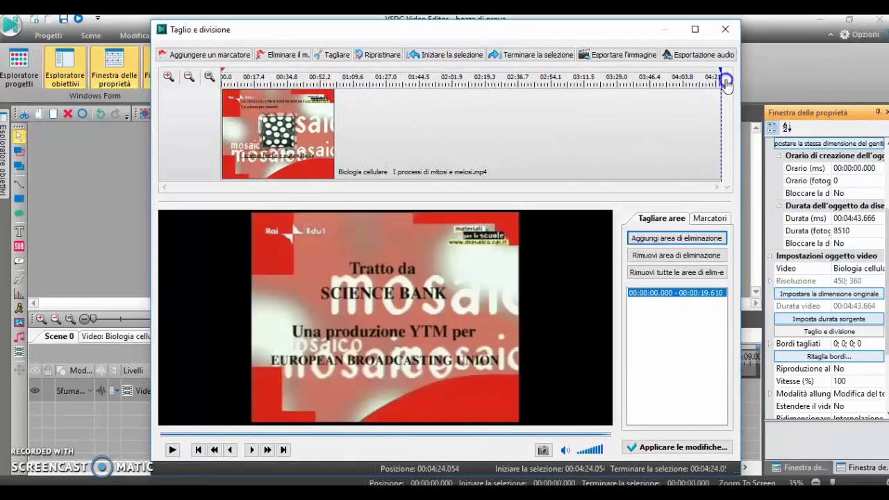
pyautogui.click(507, 55)
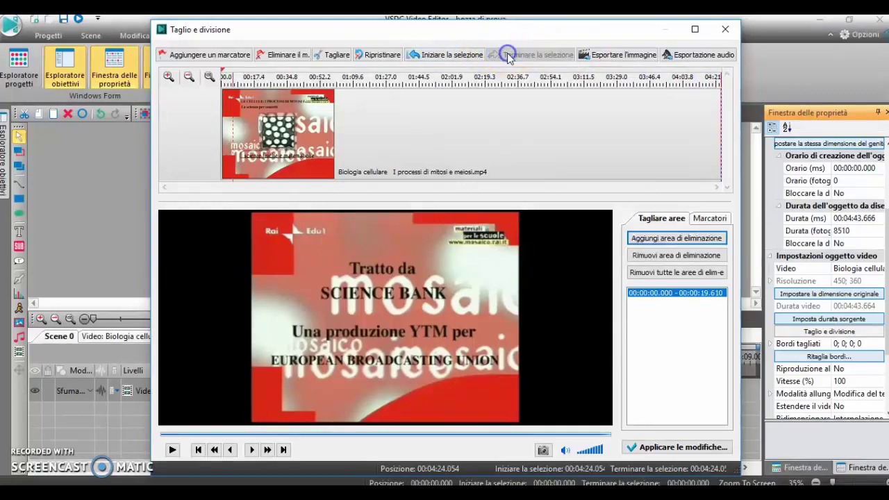
pyautogui.click(660, 240)
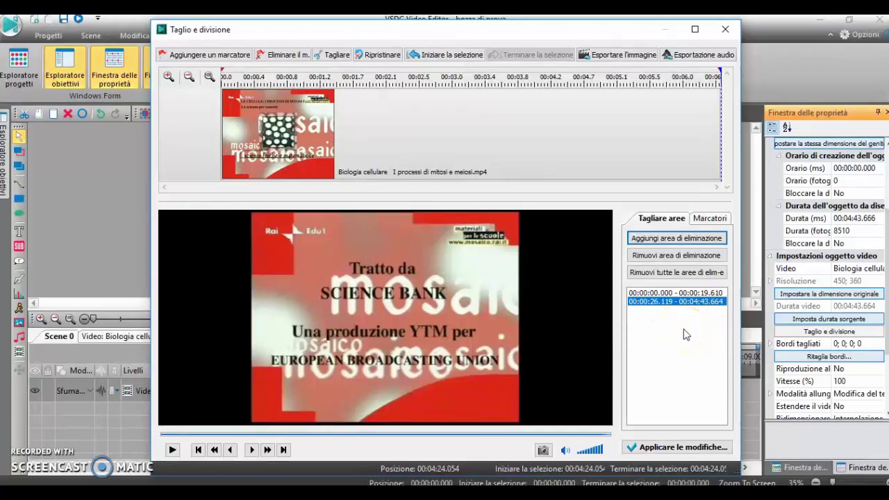
# - Apply the cuts and agree to adapt the video object's duration to the shortened file
pyautogui.click(680, 448)
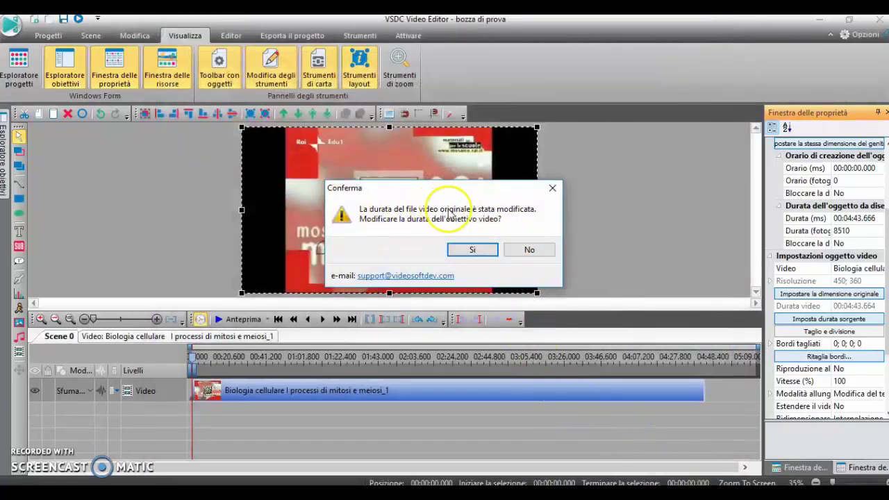
pyautogui.click(464, 255)
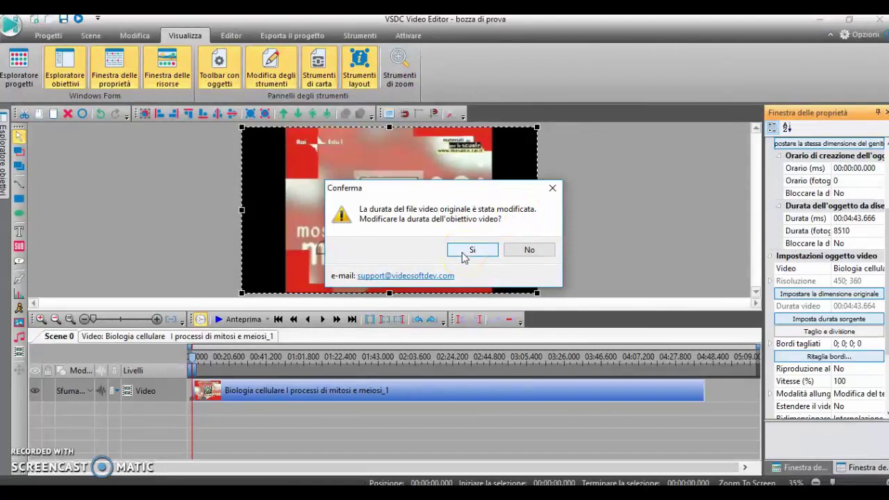
pyautogui.click(464, 252)
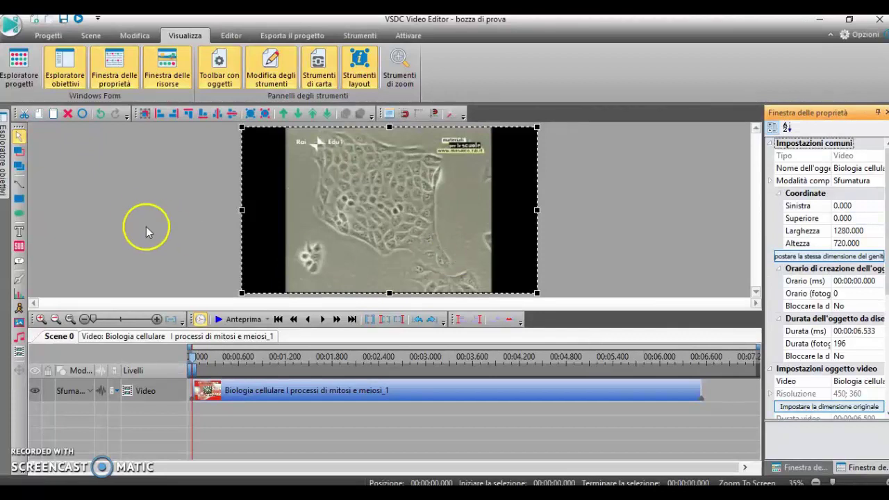
# - Preview the trimmed scene, pause the playback and close the preview
pyautogui.click(240, 321)
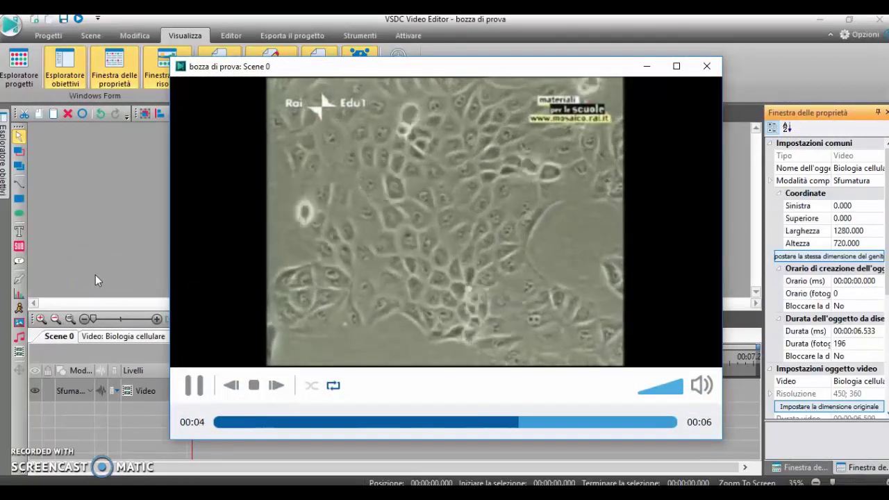
pyautogui.click(193, 389)
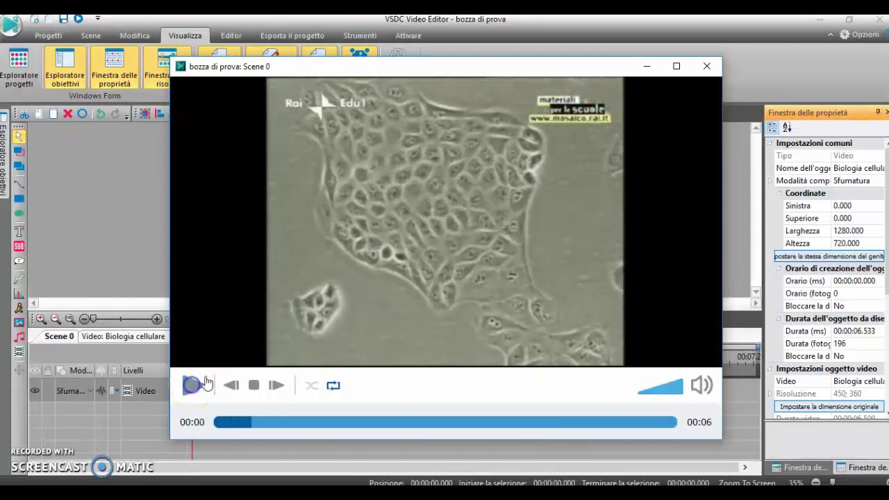
pyautogui.click(706, 68)
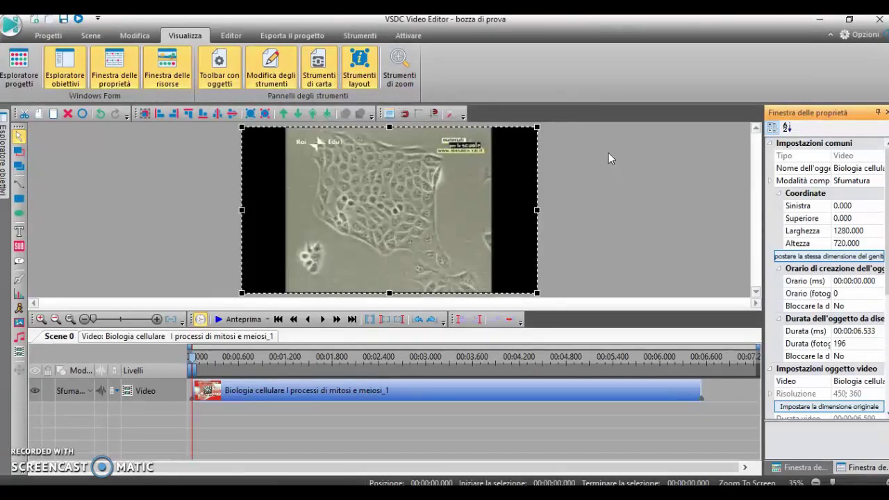
# - Open the export settings for the project
pyautogui.click(10, 25)
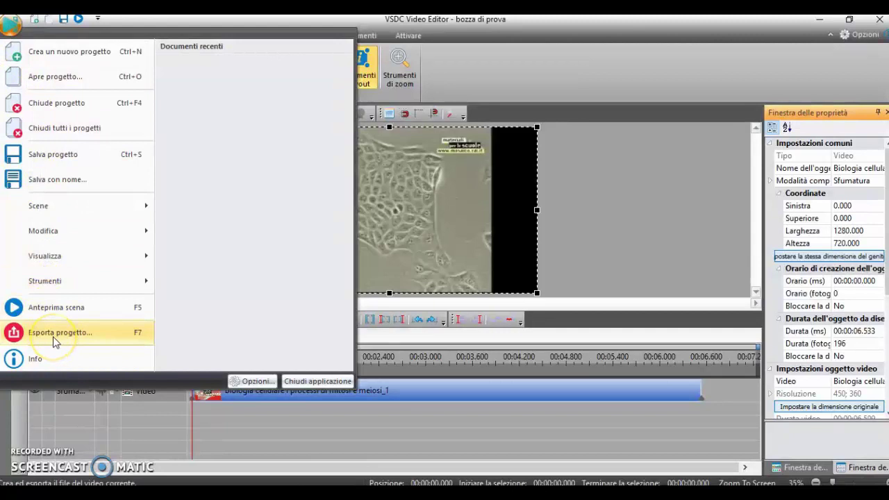
pyautogui.click(65, 157)
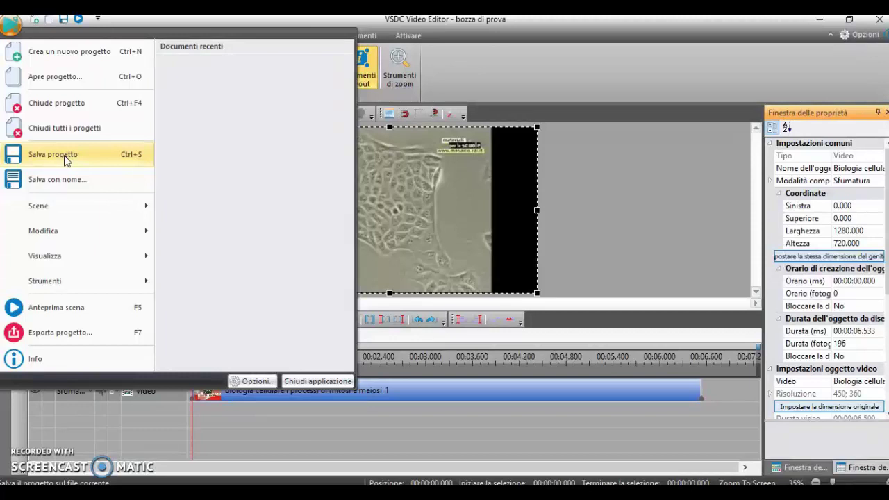
pyautogui.click(60, 332)
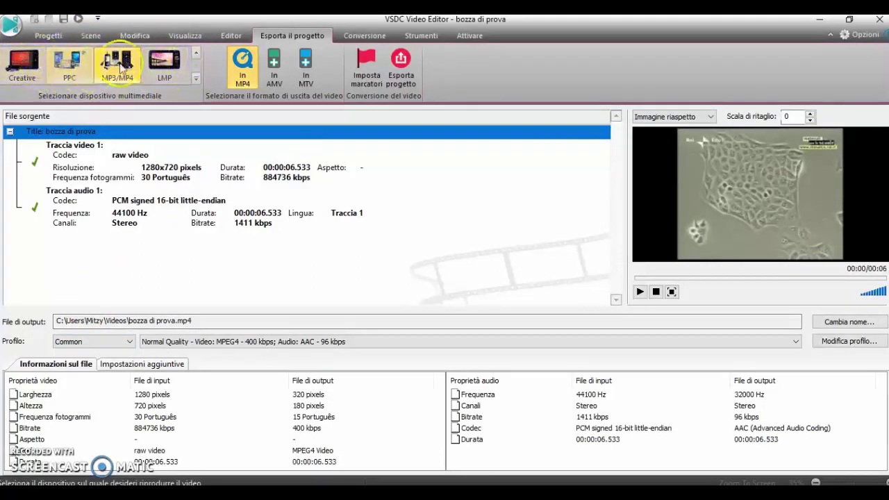
# - Choose MP3/MP4 as the target device and MP4 as the output video format
pyautogui.click(197, 53)
pyautogui.click(197, 53)
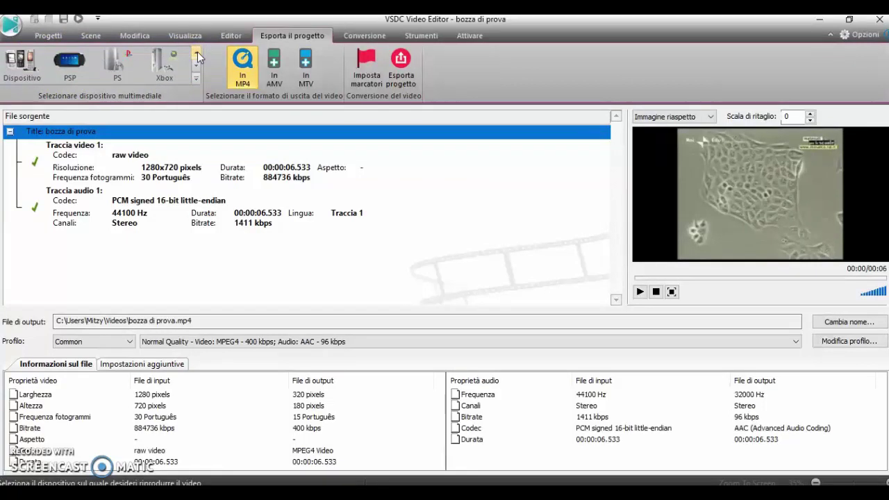
pyautogui.click(197, 81)
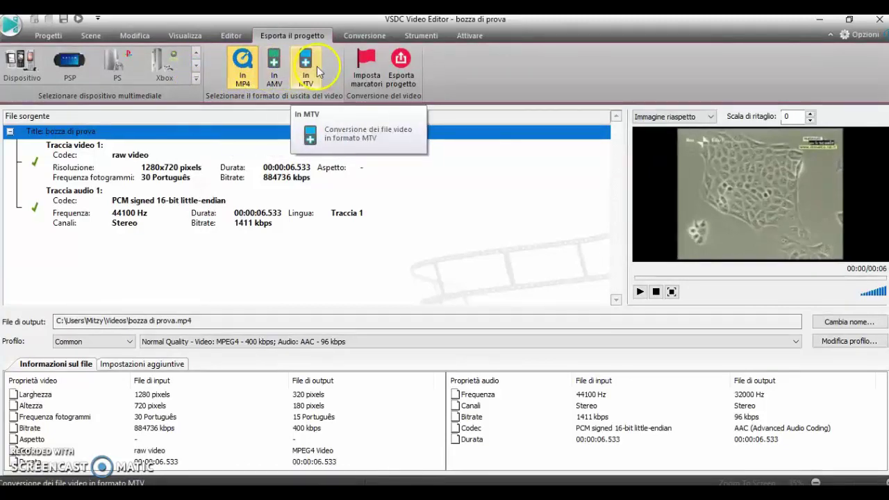
pyautogui.click(196, 79)
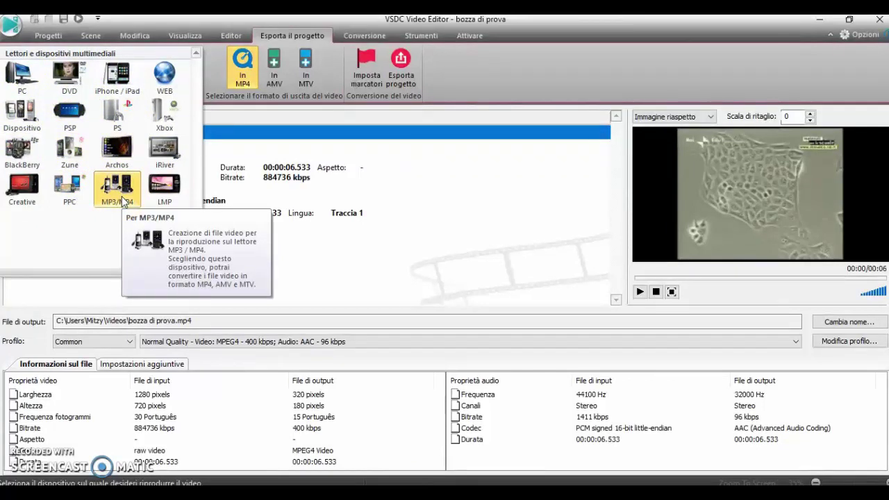
pyautogui.click(122, 202)
pyautogui.click(243, 79)
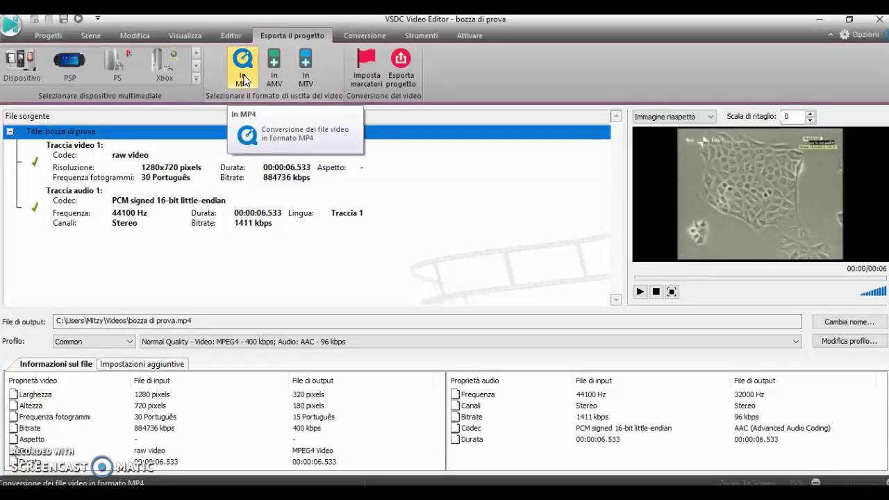
pyautogui.click(243, 80)
pyautogui.click(242, 79)
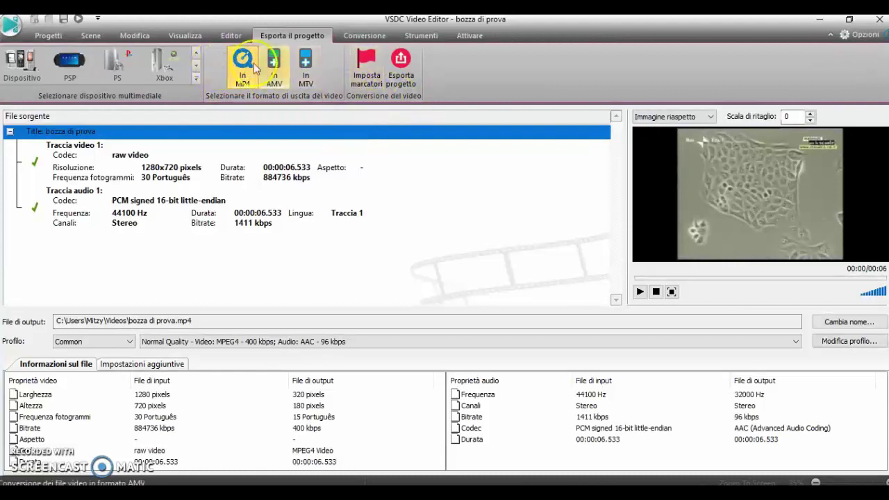
# - Export the project as bozza di prova.mp4 without the premium functions and dismiss the completion notice
pyautogui.click(406, 70)
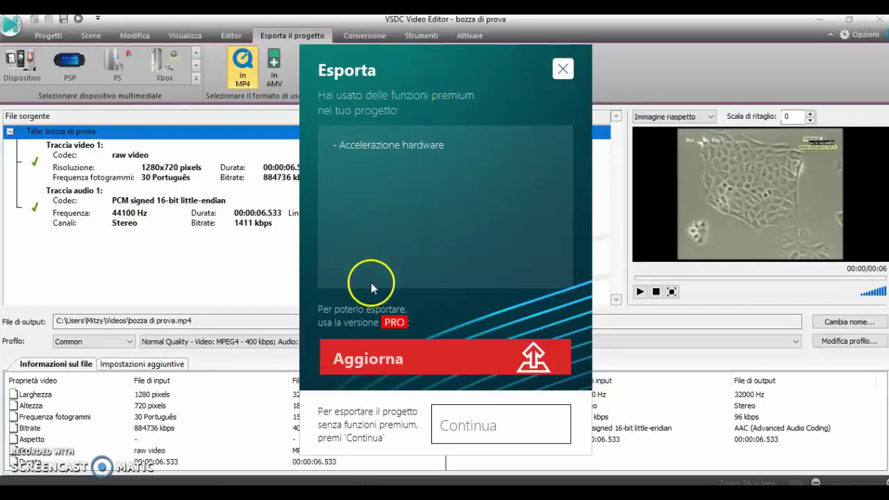
pyautogui.moveTo(477, 72); pyautogui.dragTo(435, 49)
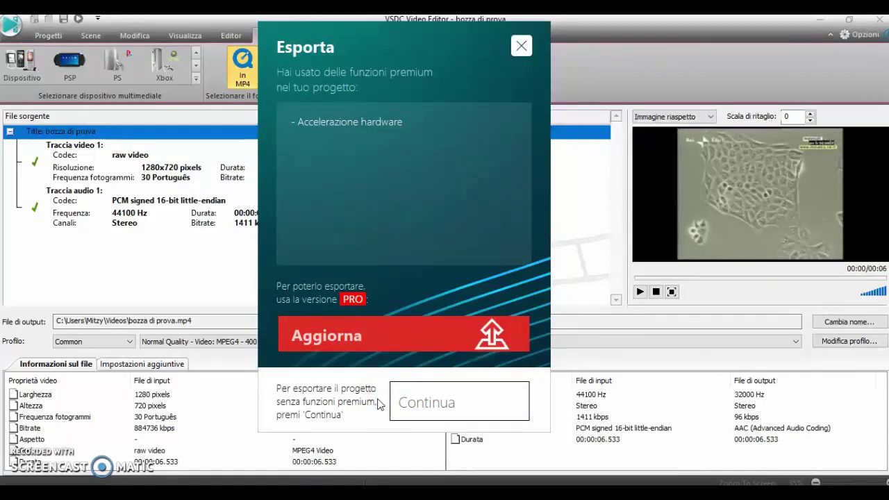
pyautogui.click(420, 408)
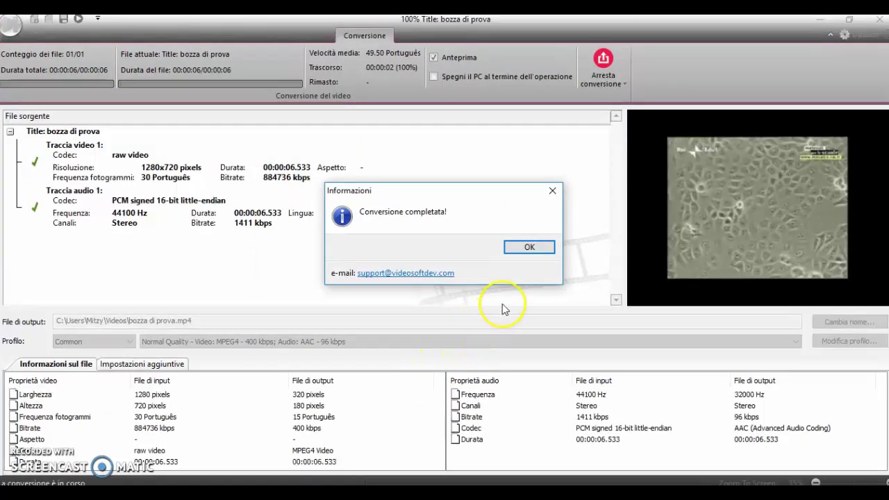
pyautogui.click(527, 249)
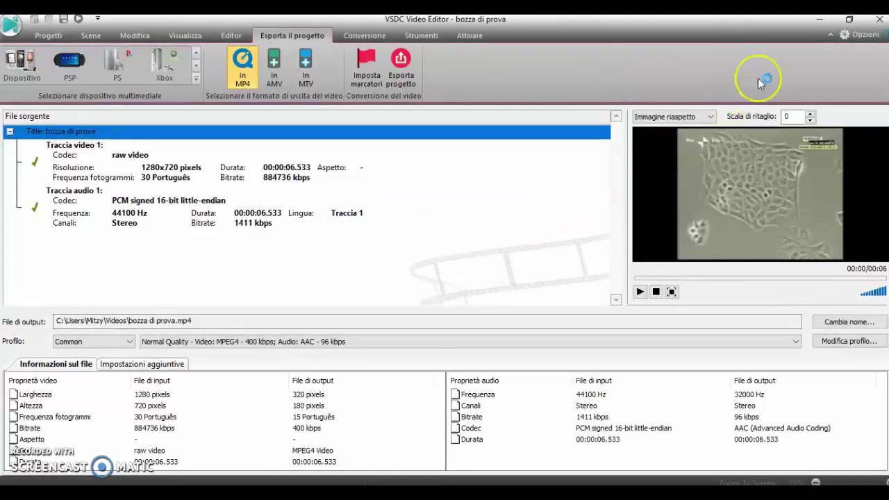
# - Minimize the video editor, open the Video folder from the desktop and open the exported bozza di prova video
pyautogui.click(820, 25)
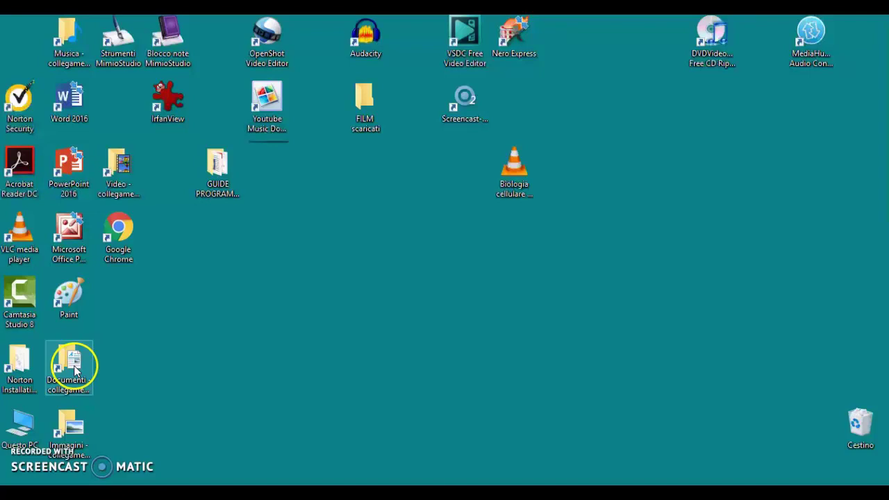
pyautogui.doubleClick(126, 186)
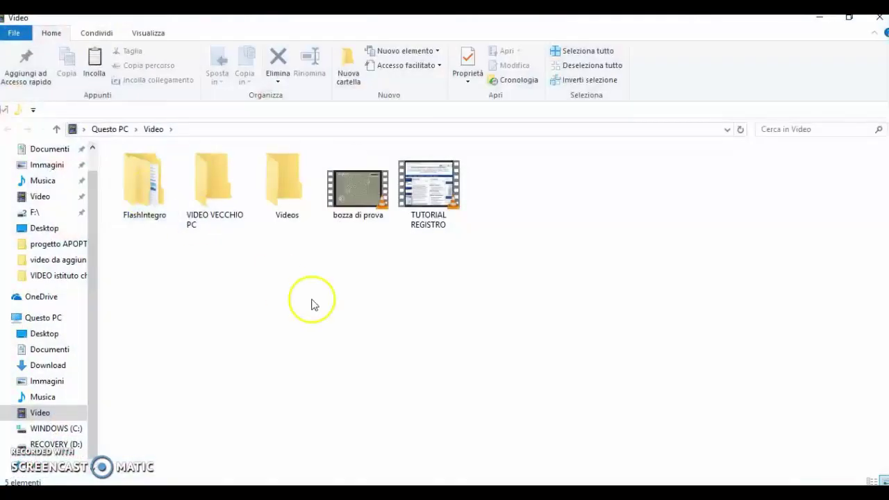
pyautogui.doubleClick(354, 200)
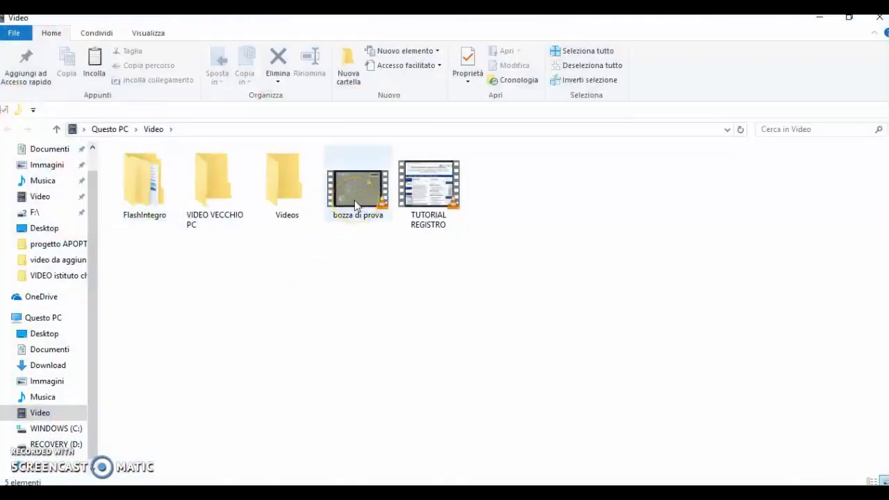